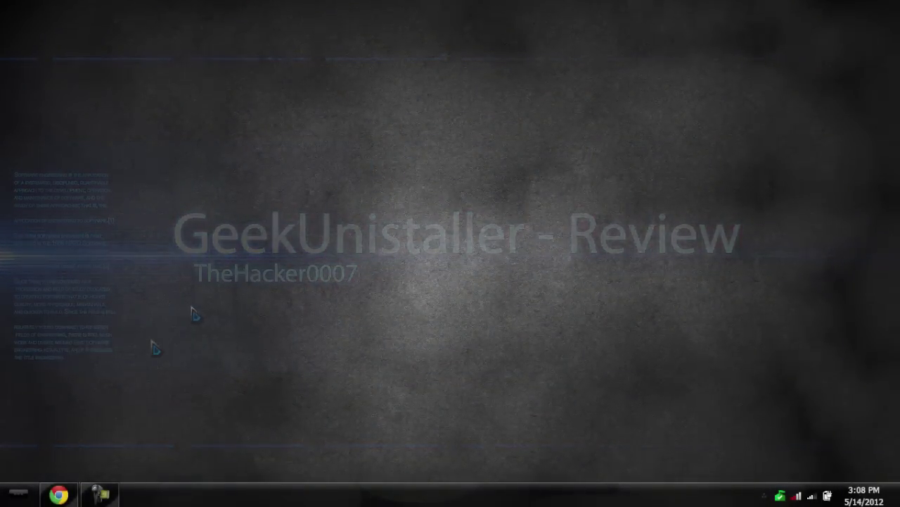
# Switch to Chrome and review the feature descriptions on the GeekUninstaller home page
pyautogui.click(61, 495)
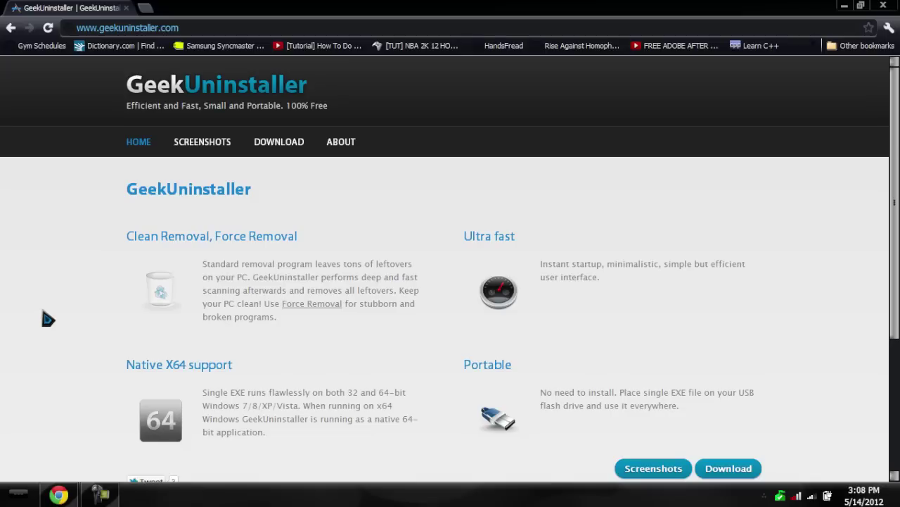
pyautogui.scroll(-1, 47, 319)
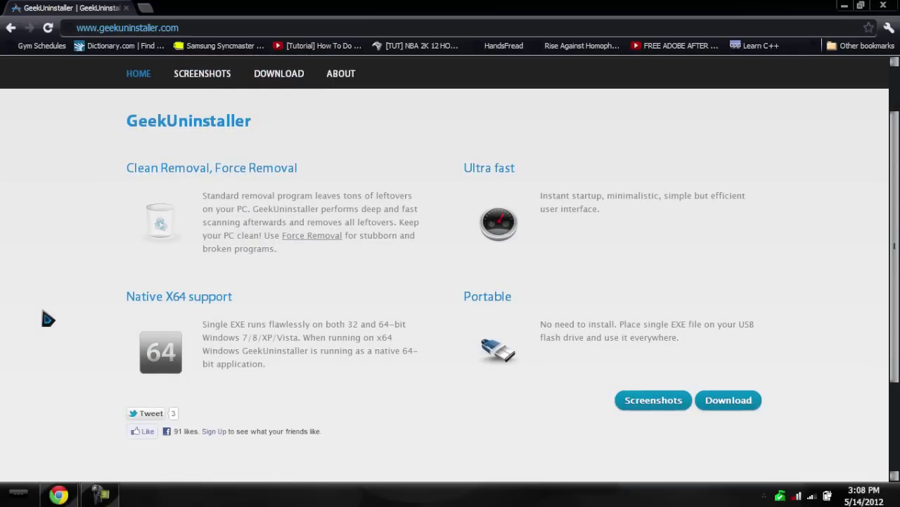
pyautogui.scroll(-1, 33, 278)
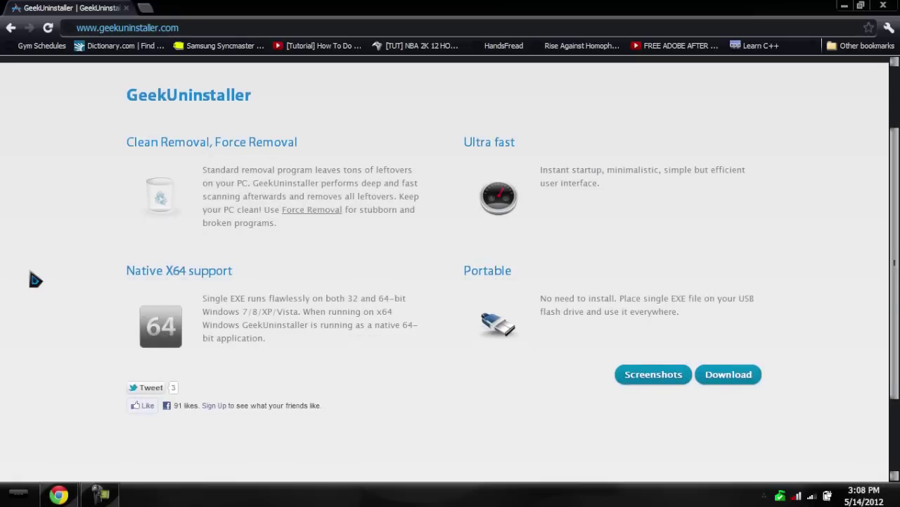
pyautogui.scroll(3, 34, 278)
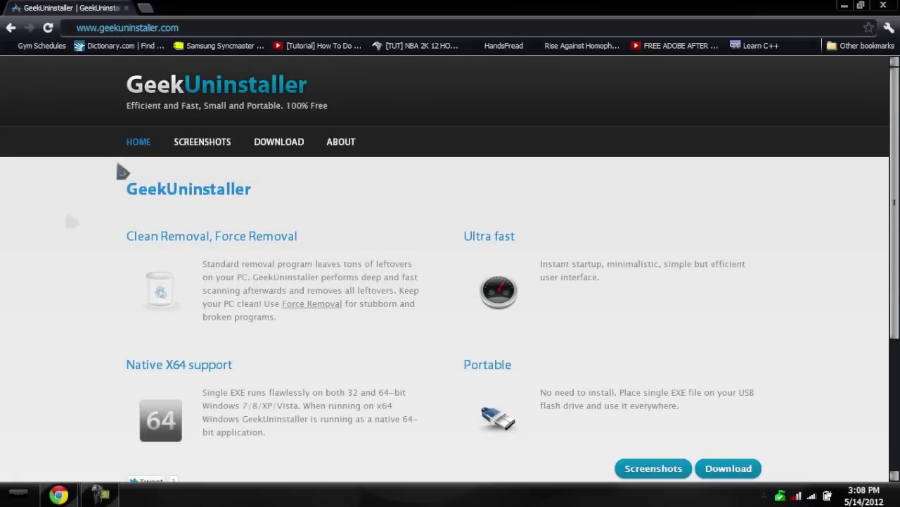
# View the three slides on the GeekUninstaller site's Screenshots page, ending back on Perfect User Interface
pyautogui.click(203, 144)
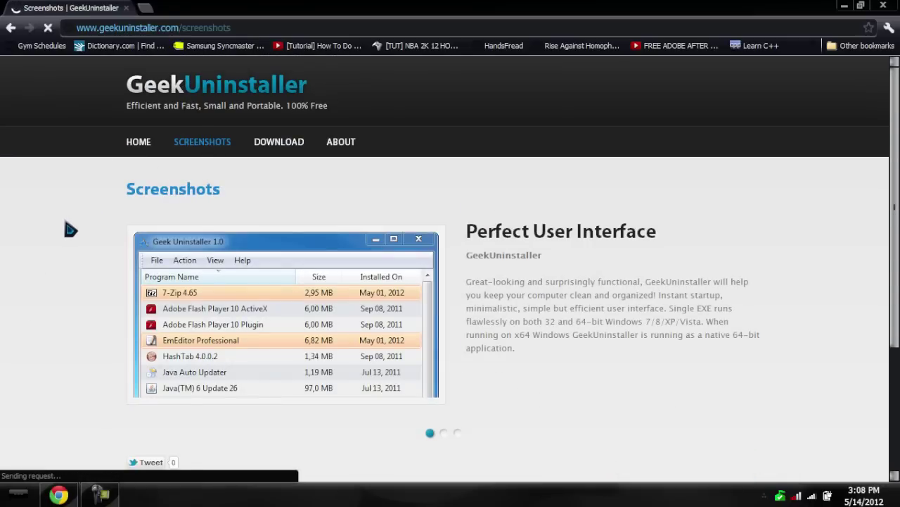
pyautogui.scroll(-2, 70, 226)
pyautogui.scroll(-1, 70, 229)
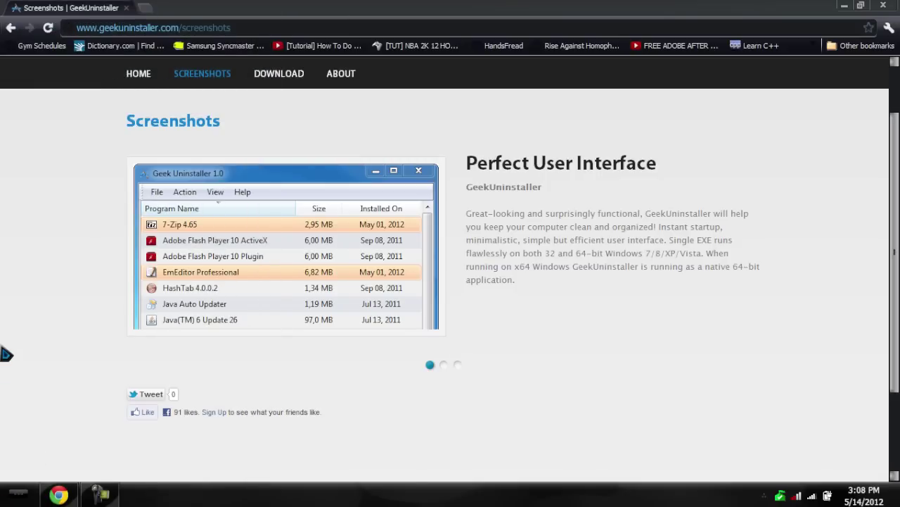
pyautogui.click(444, 366)
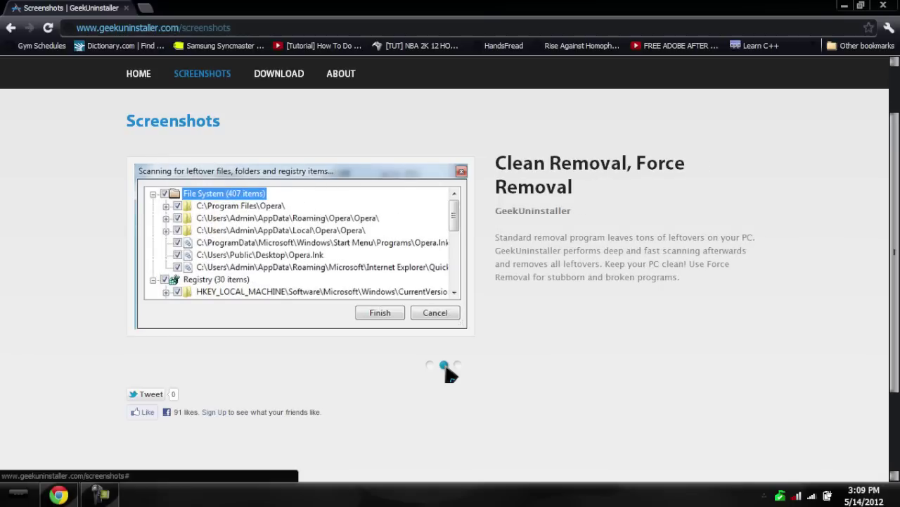
pyautogui.click(458, 366)
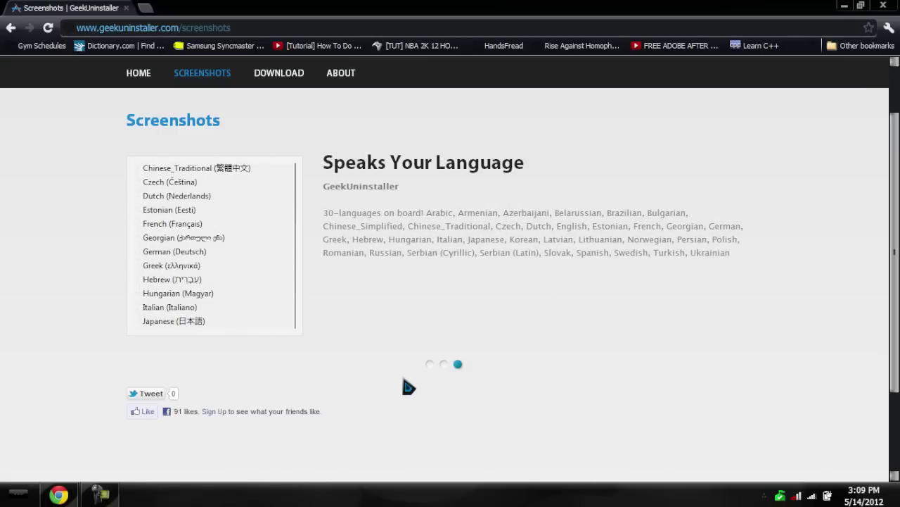
pyautogui.click(444, 365)
pyautogui.click(429, 365)
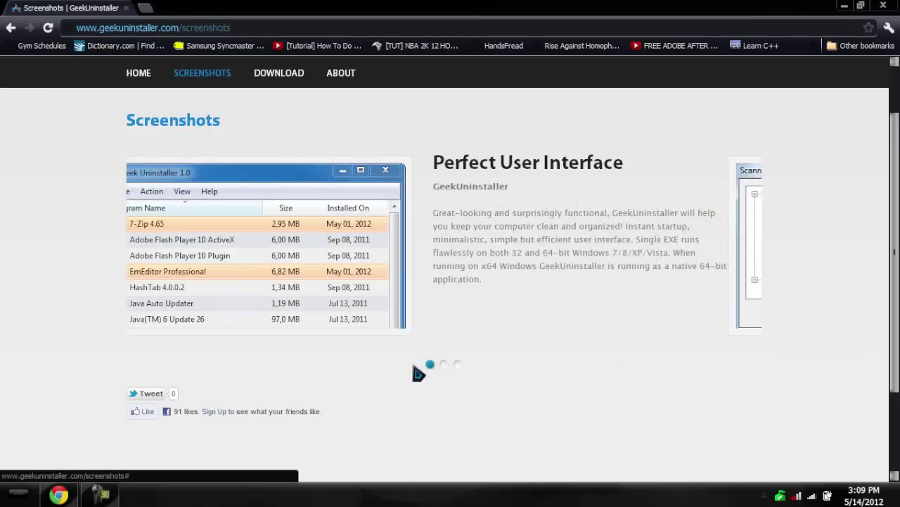
pyautogui.scroll(-1, 303, 260)
pyautogui.scroll(2, 303, 260)
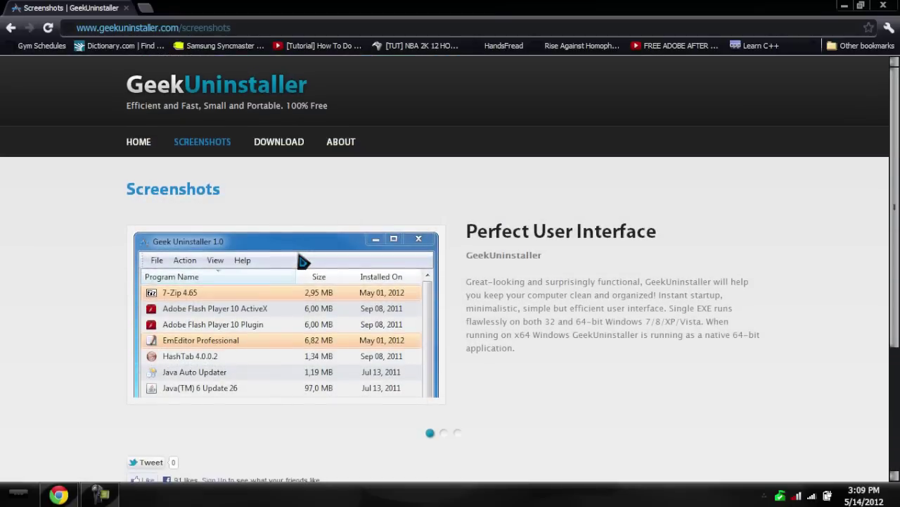
# Go to the GeekUninstaller download page from the home page and download GeekUninstaller 1.0.0.2
pyautogui.click(280, 146)
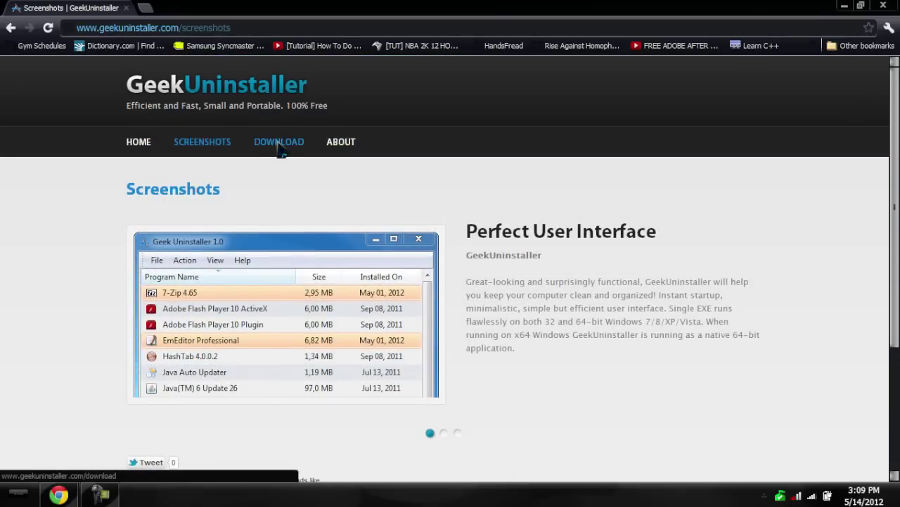
pyautogui.click(144, 146)
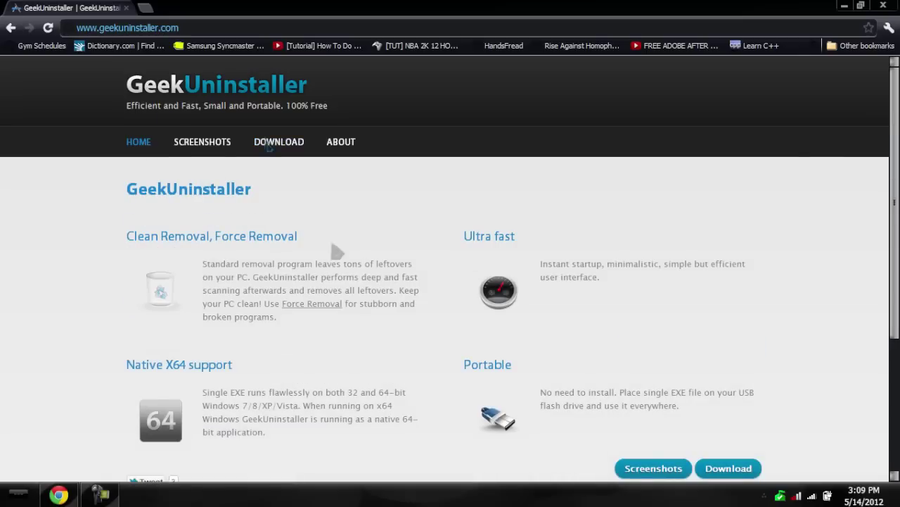
pyautogui.scroll(-3, 351, 281)
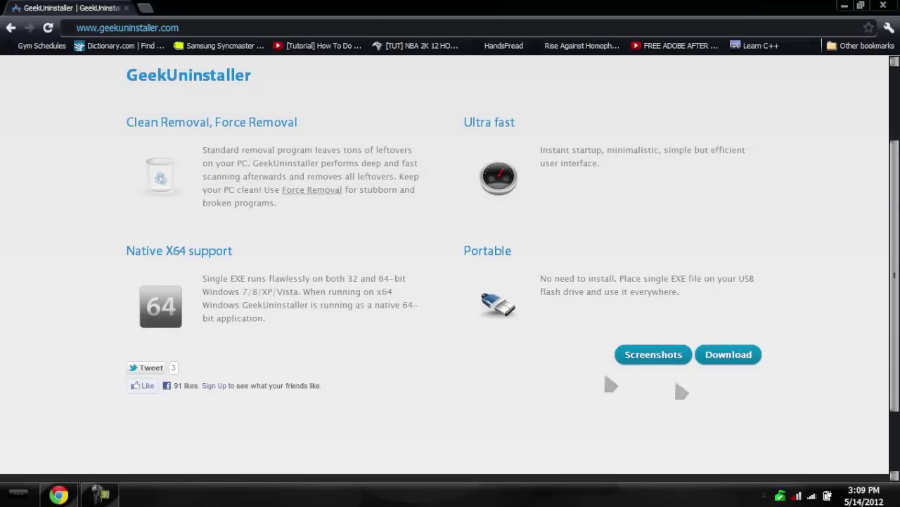
pyautogui.click(716, 359)
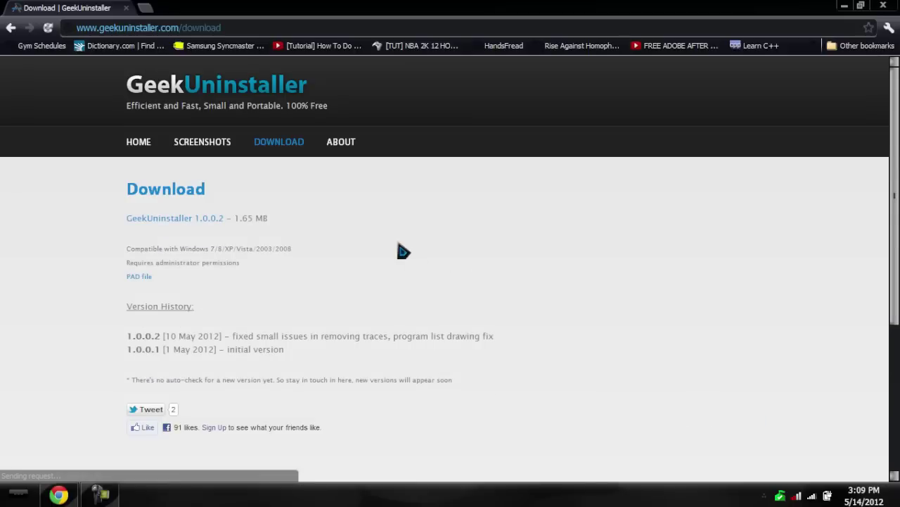
pyautogui.scroll(-2, 403, 251)
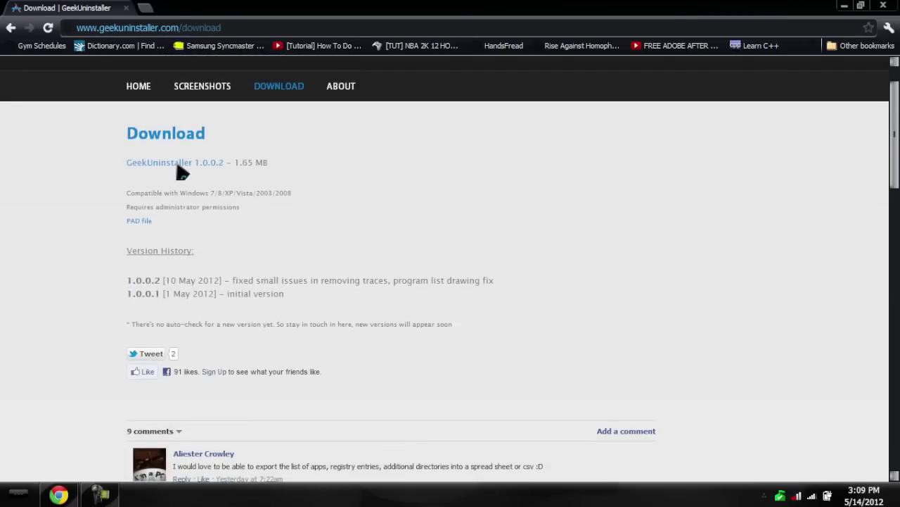
pyautogui.click(182, 169)
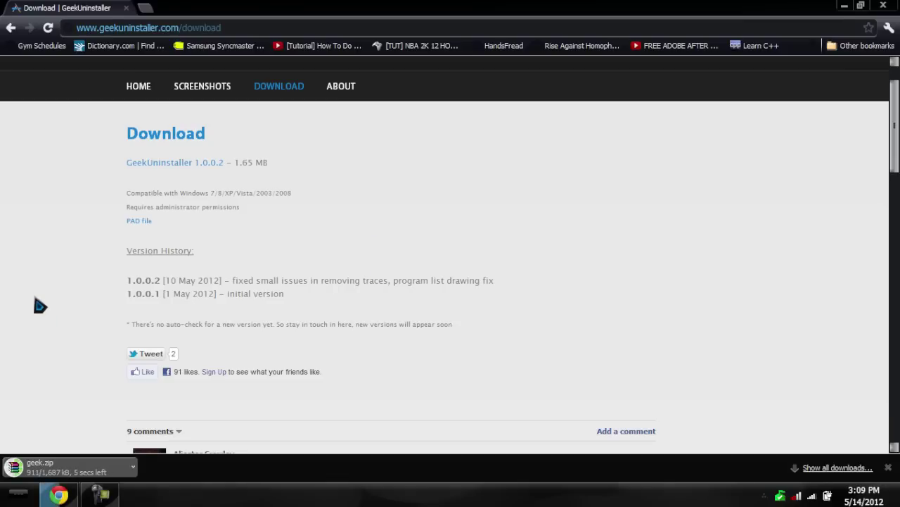
# Set the geek.zip download to open when done and minimize the browser to reveal the archive
pyautogui.click(137, 474)
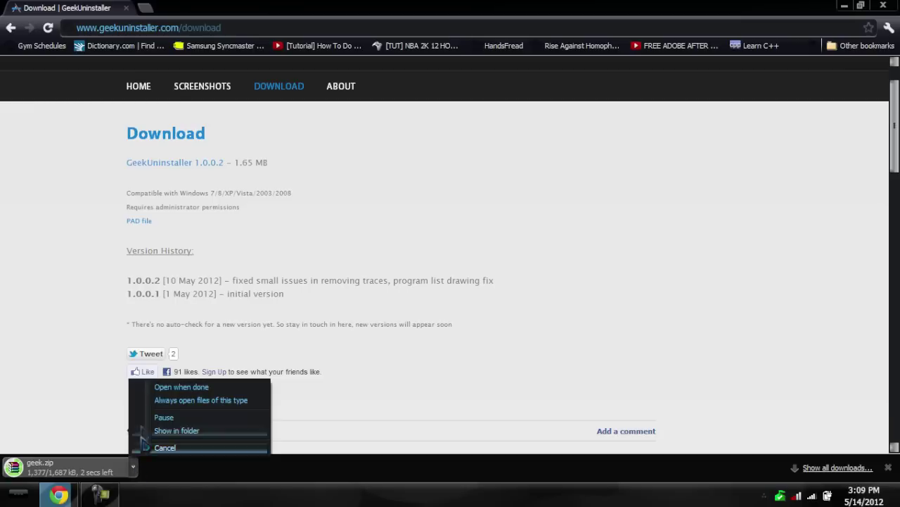
pyautogui.click(155, 384)
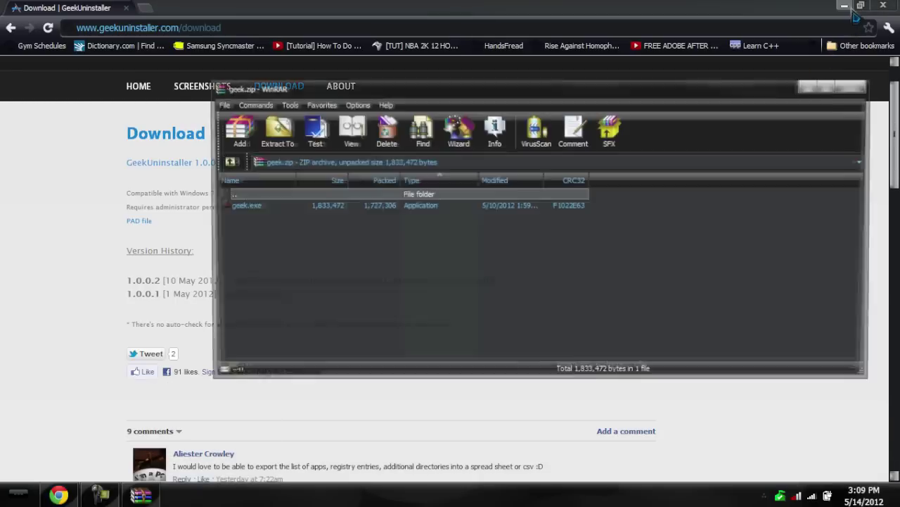
pyautogui.click(853, 13)
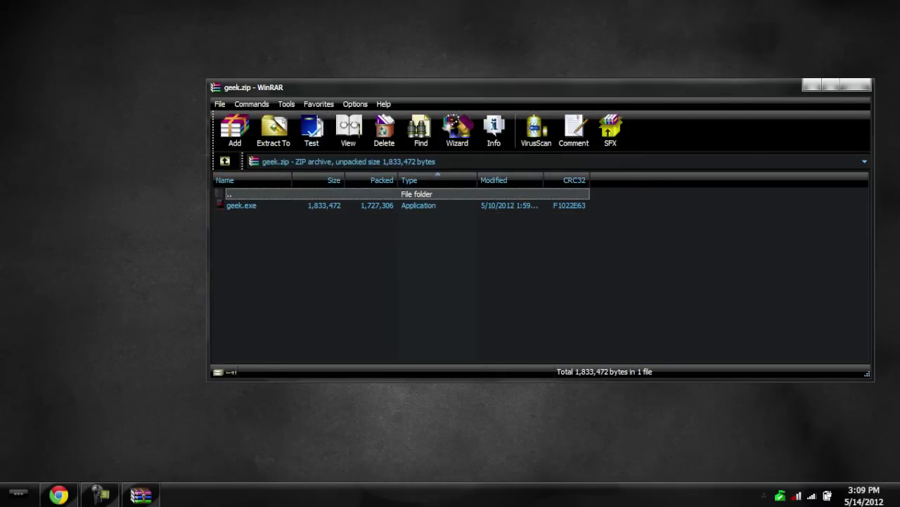
# Extract geek.exe from the archive into the "5 maintenace programs for Windows 7" folder in Downloads
pyautogui.press('super')
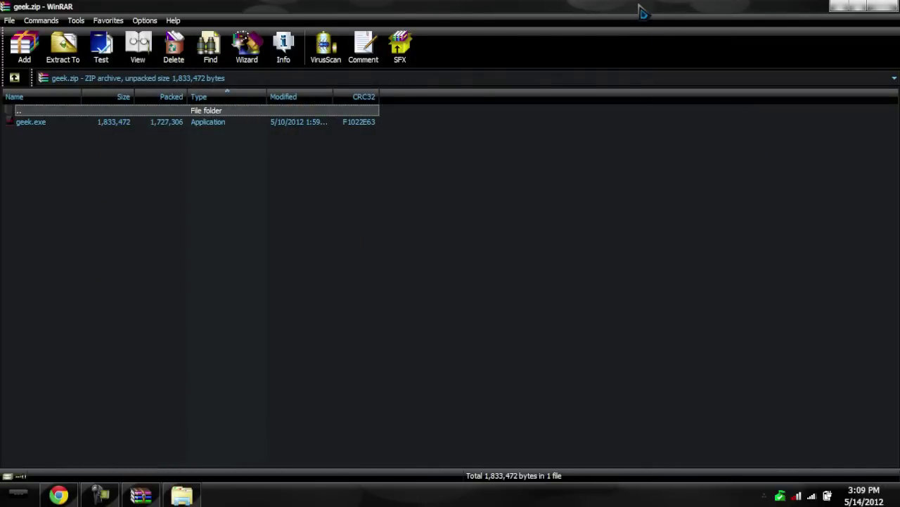
pyautogui.moveTo(642, 11); pyautogui.dragTo(774, 266)
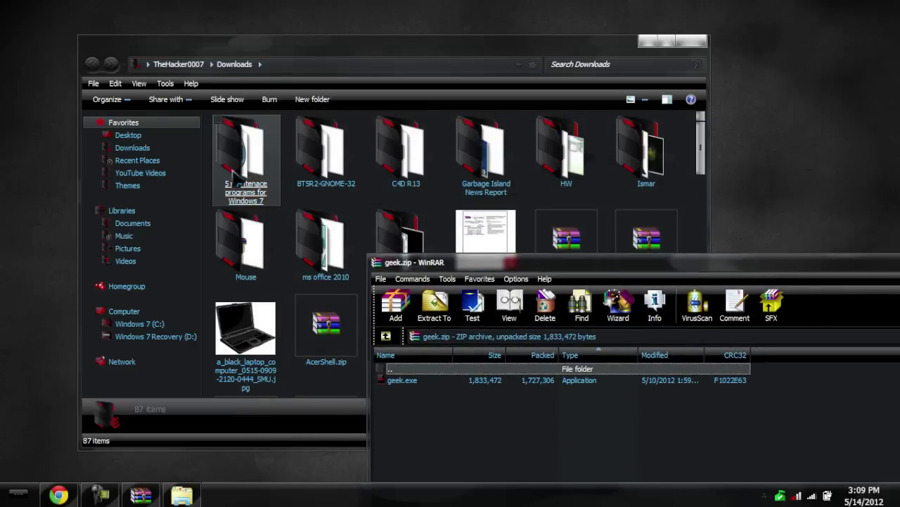
pyautogui.doubleClick(234, 175)
pyautogui.click(751, 266)
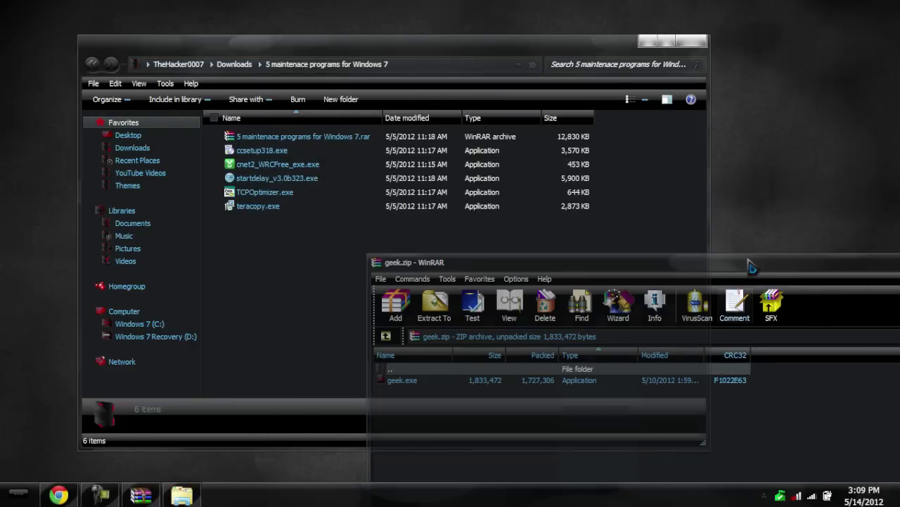
pyautogui.moveTo(402, 380); pyautogui.dragTo(310, 329)
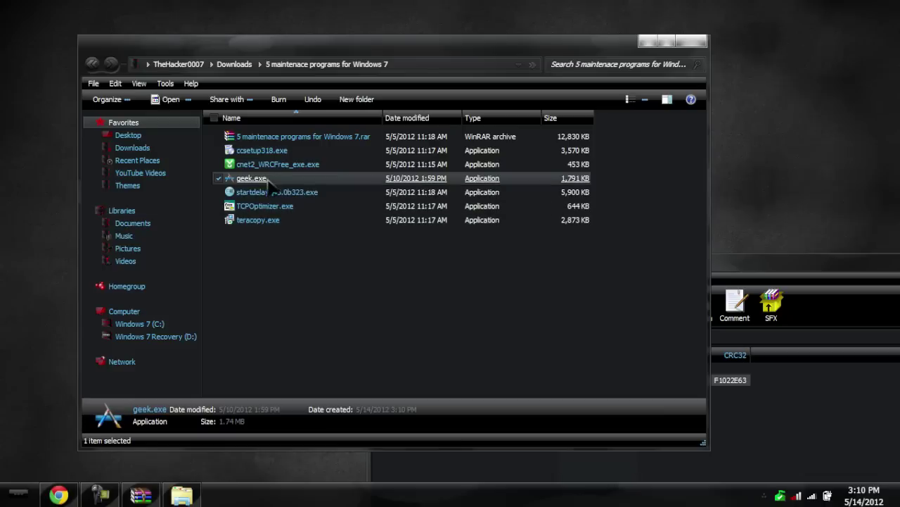
# Launch the extracted geek.exe, close the WinRAR archive and minimize the folder window
pyautogui.doubleClick(253, 179)
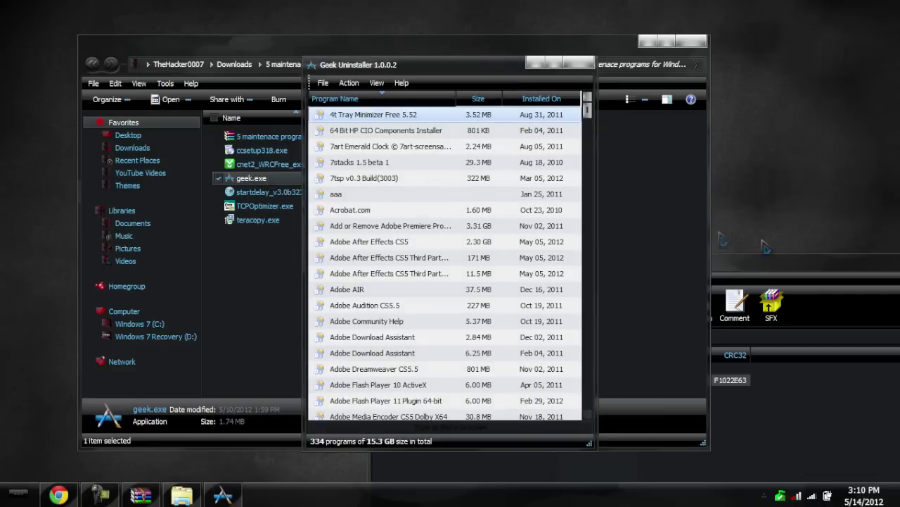
pyautogui.click(845, 316)
pyautogui.press('Escape')
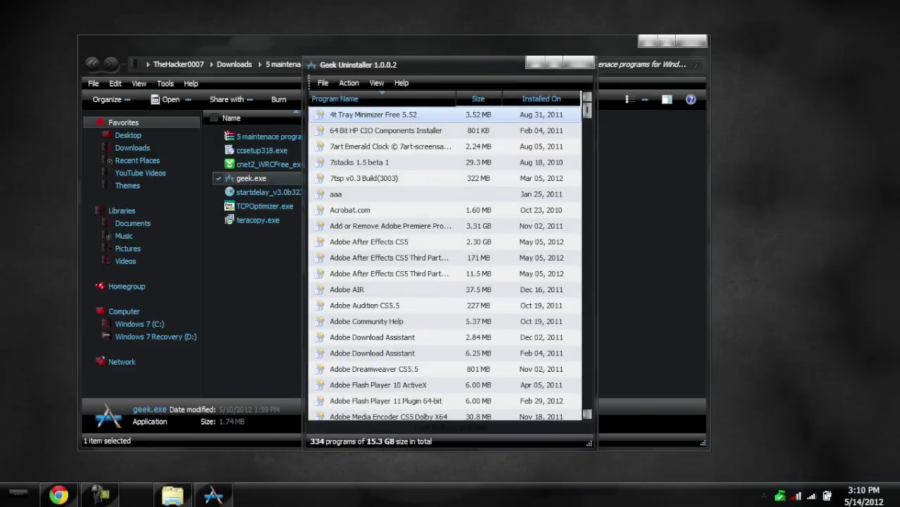
pyautogui.click(647, 41)
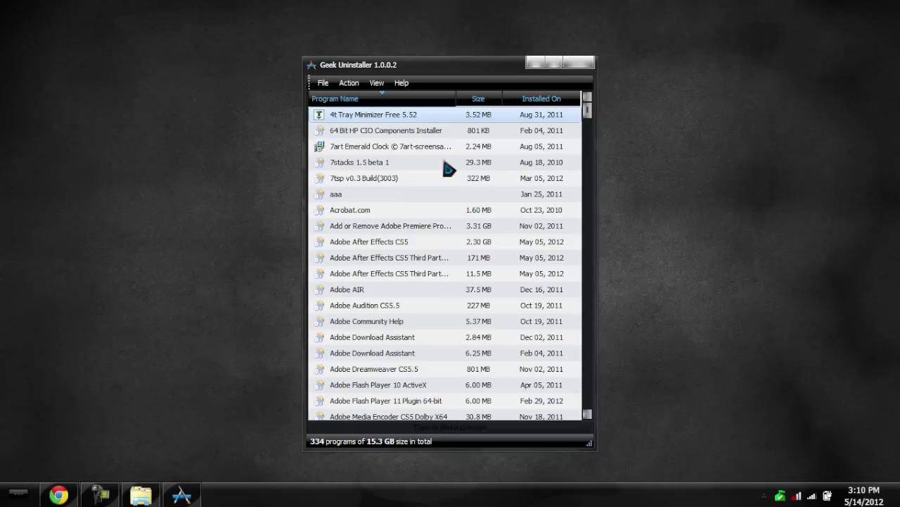
# Enlarge the Geek Uninstaller window and maximize it to fill the screen
pyautogui.moveTo(593, 447); pyautogui.dragTo(638, 414)
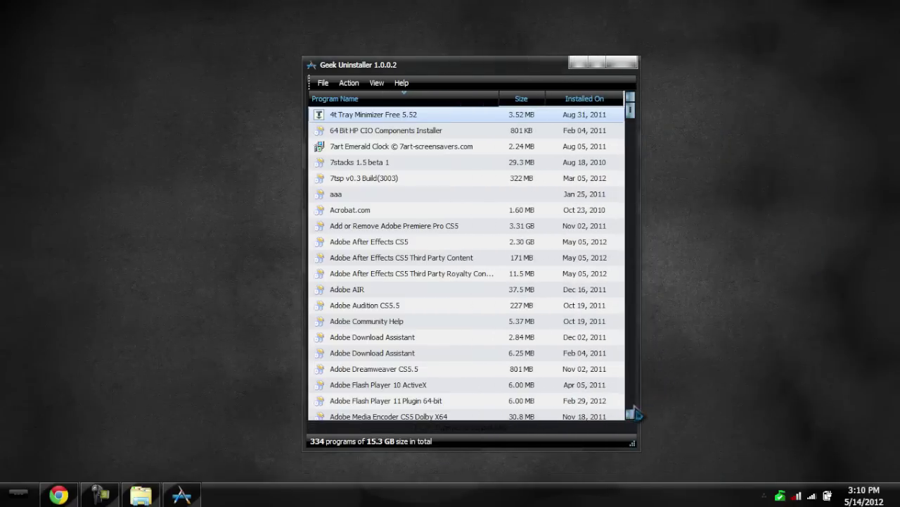
pyautogui.moveTo(639, 449); pyautogui.dragTo(674, 458)
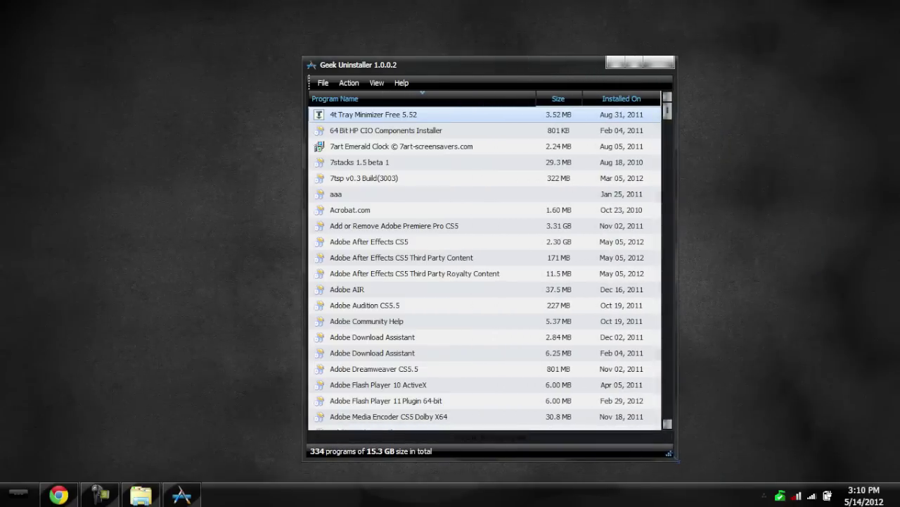
pyautogui.scroll(-3, 596, 209)
pyautogui.click(635, 65)
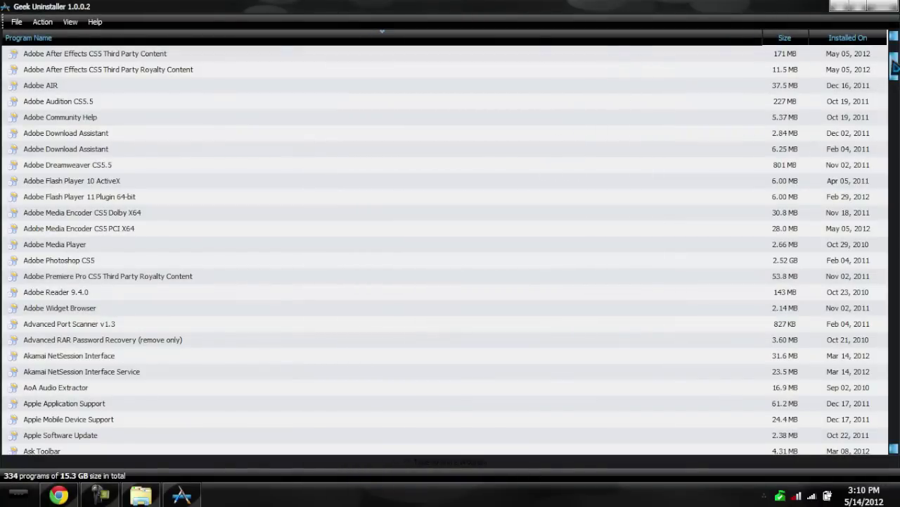
# Find Ask Toolbar Updater in the program list, view its registry entry, and close Registry Editor
pyautogui.moveTo(893, 68); pyautogui.dragTo(895, 42)
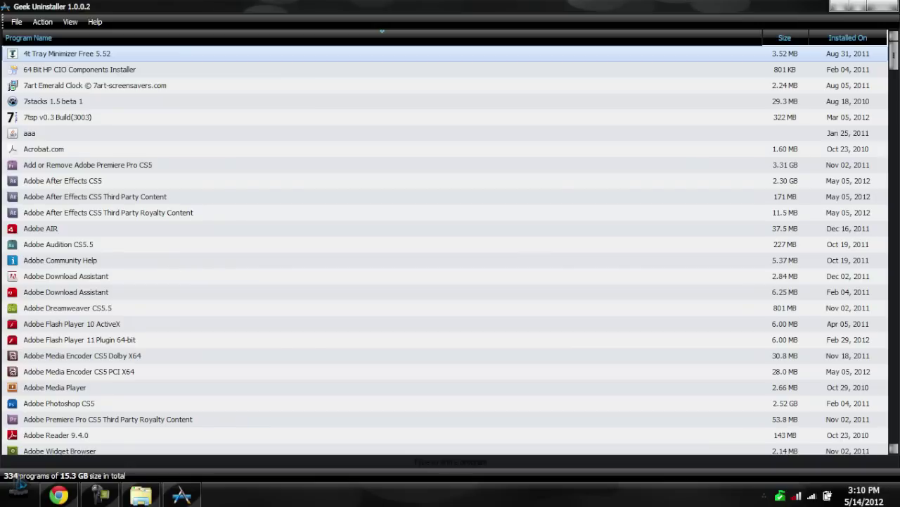
pyautogui.scroll(-9, 95, 408)
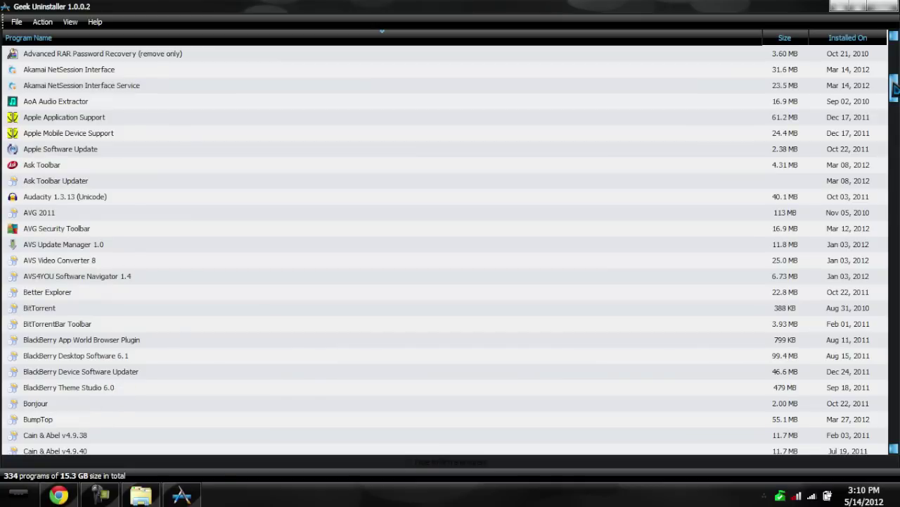
pyautogui.moveTo(894, 87)
pyautogui.mouseDown()
pyautogui.moveTo(890, 165)
pyautogui.moveTo(896, 74)
pyautogui.mouseUp()
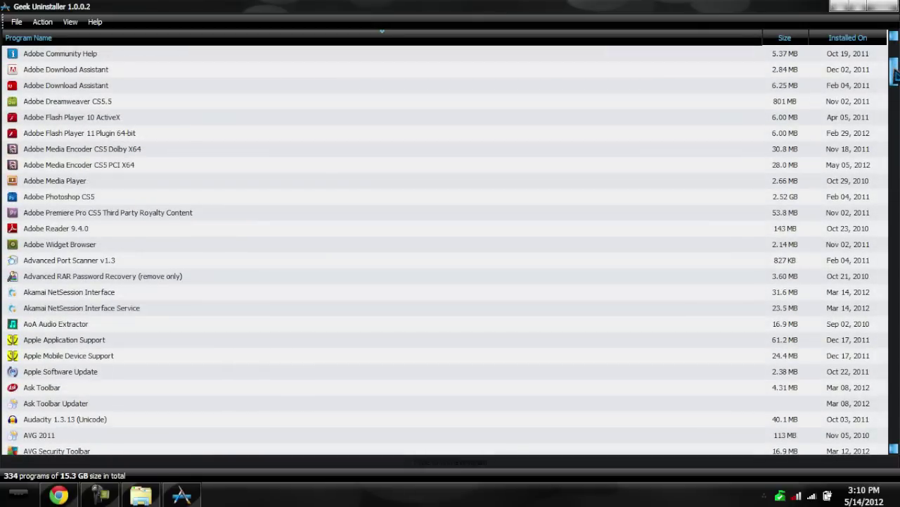
pyautogui.moveTo(896, 74)
pyautogui.mouseDown()
pyautogui.moveTo(894, 57)
pyautogui.moveTo(894, 82)
pyautogui.mouseUp()
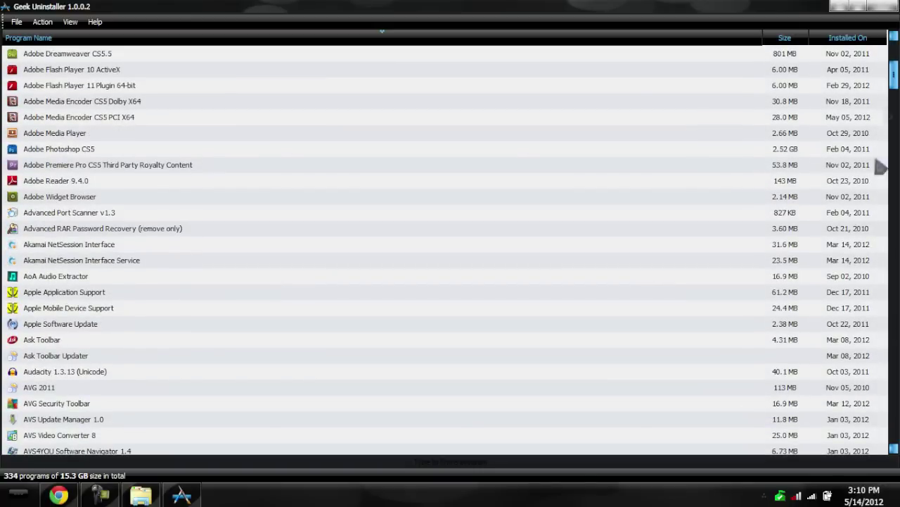
pyautogui.click(74, 361)
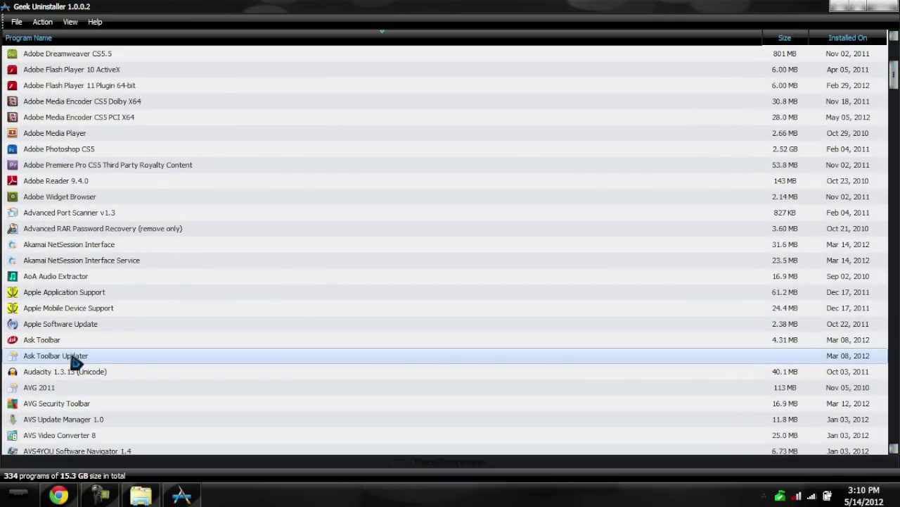
pyautogui.rightClick(74, 361)
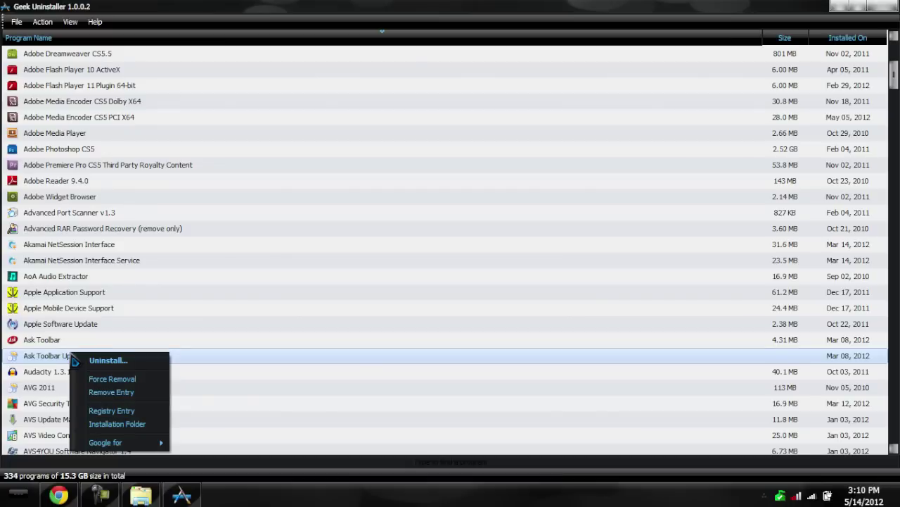
pyautogui.moveTo(161, 446)
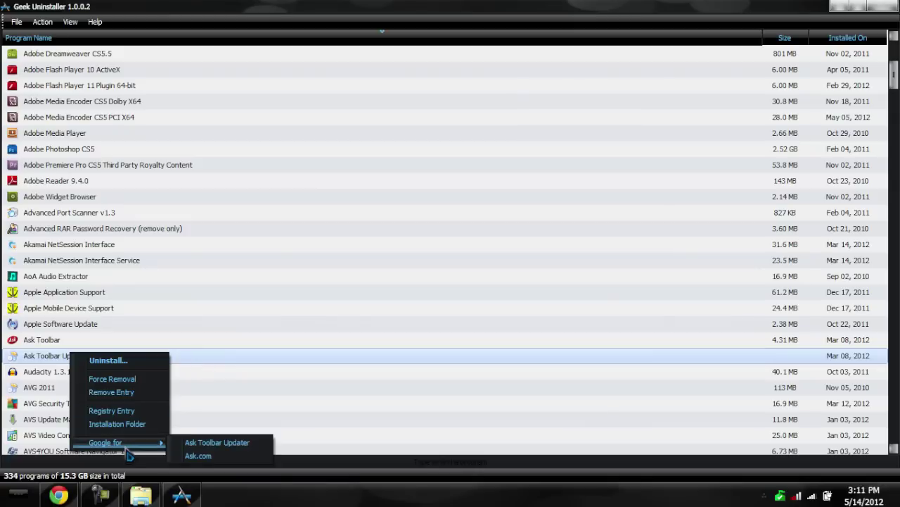
pyautogui.click(139, 414)
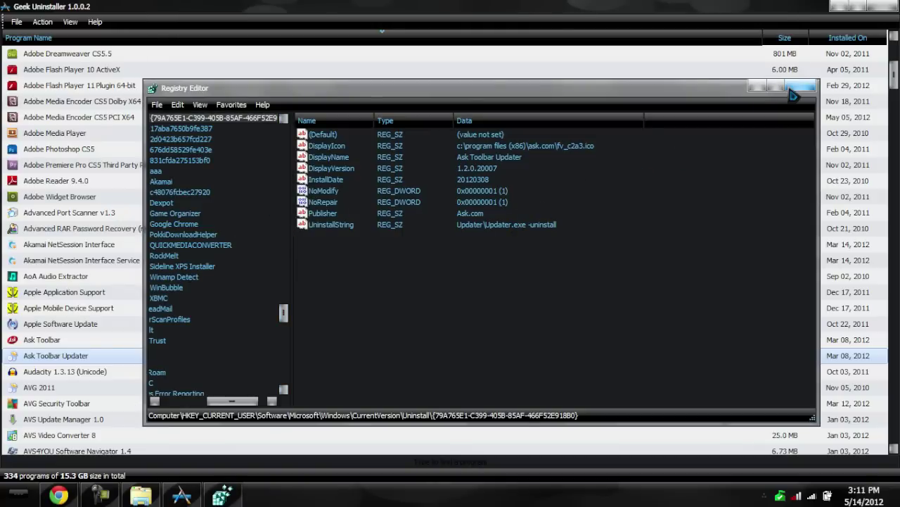
pyautogui.click(792, 91)
# Force-remove Ask Toolbar Updater and delete all of its leftover registry items
pyautogui.rightClick(81, 359)
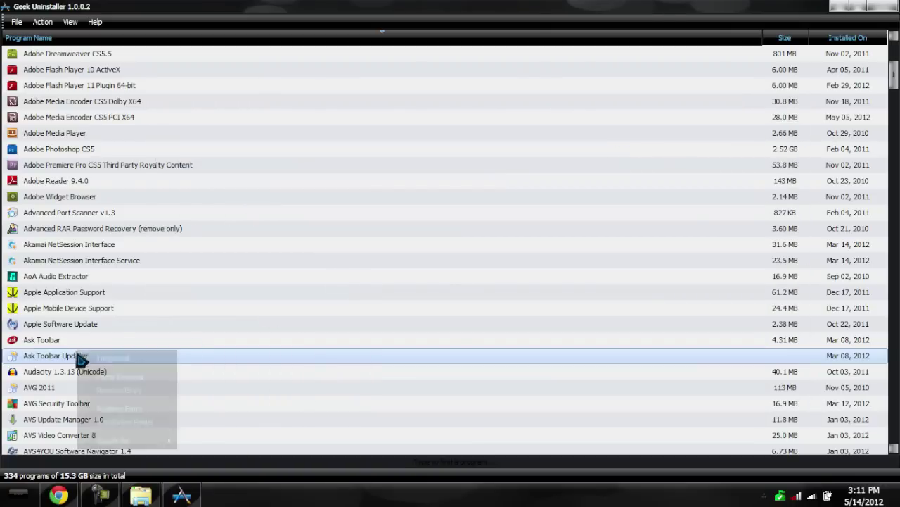
pyautogui.click(121, 379)
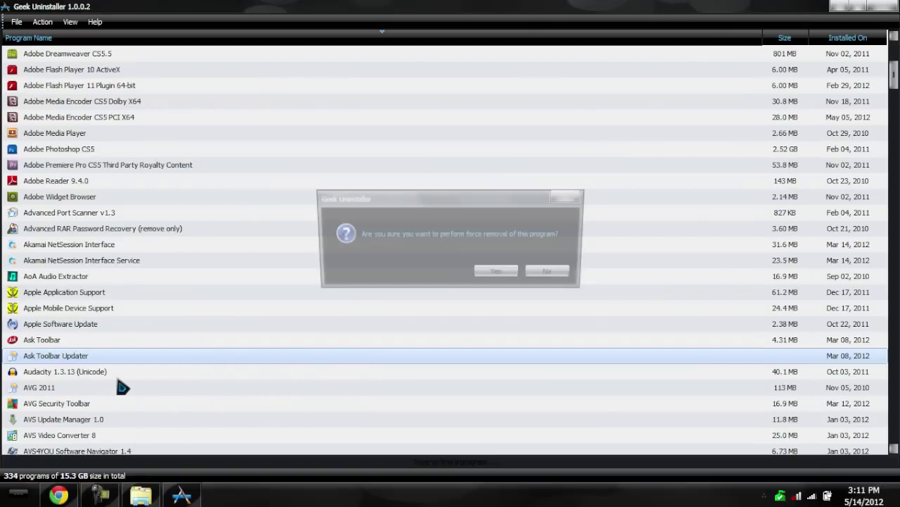
pyautogui.click(499, 275)
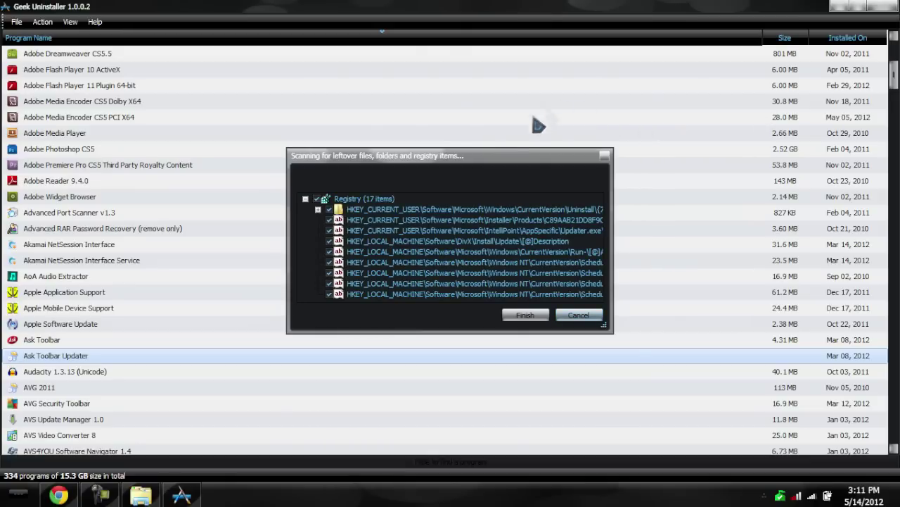
pyautogui.click(519, 315)
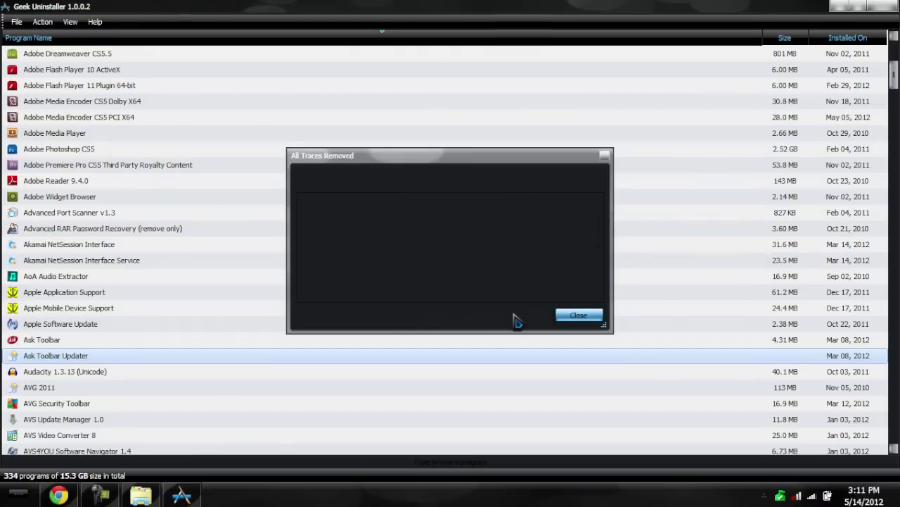
pyautogui.click(577, 315)
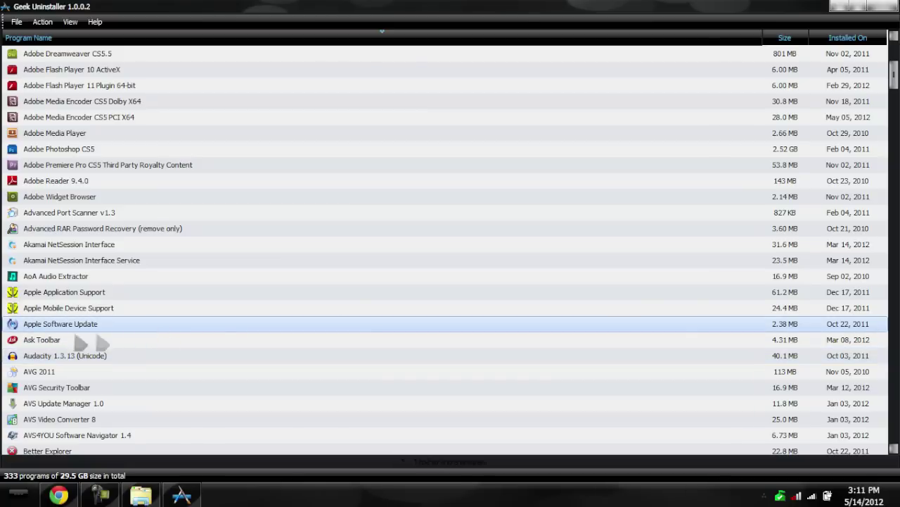
# Try to uninstall Ask Toolbar, cancelling at the request to close all Chrome windows
pyautogui.rightClick(55, 345)
pyautogui.click(79, 345)
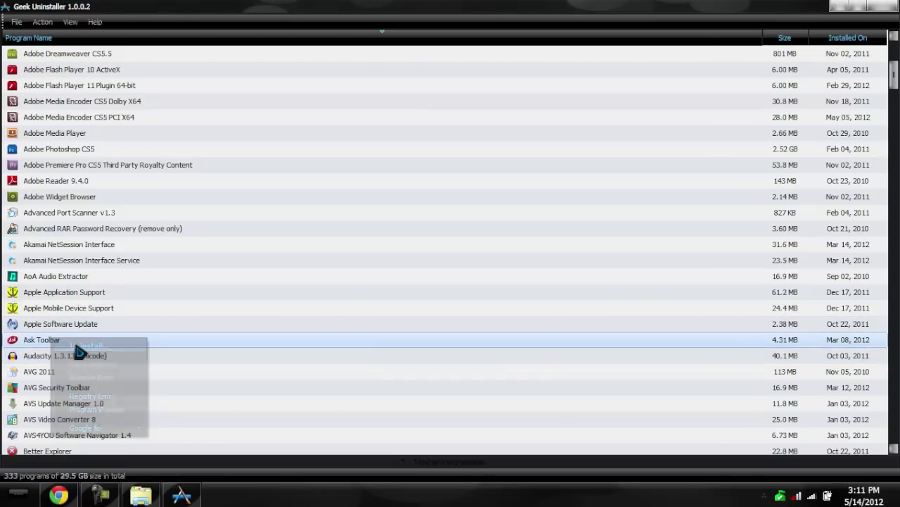
pyautogui.click(430, 273)
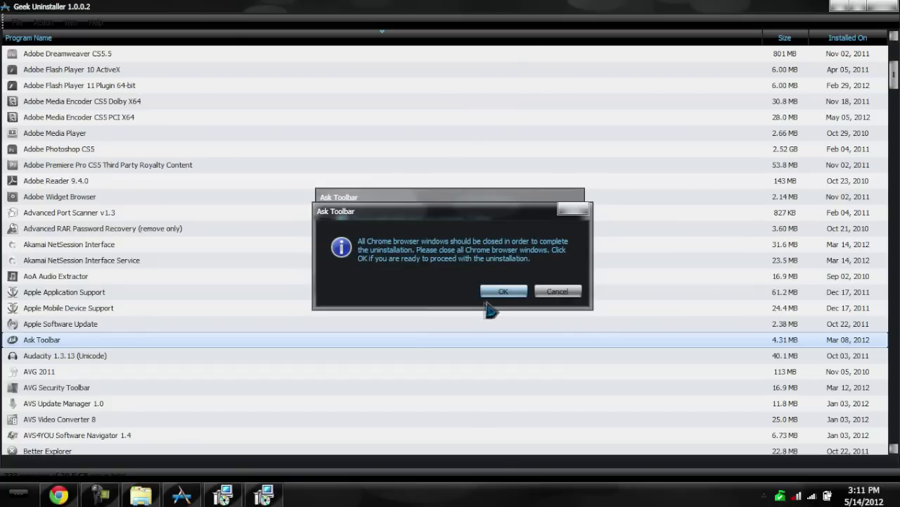
pyautogui.click(501, 292)
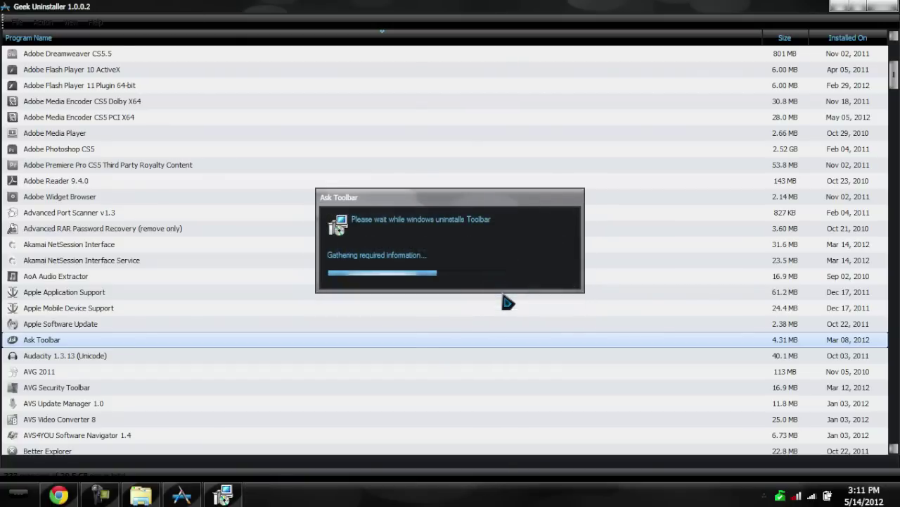
pyautogui.click(502, 291)
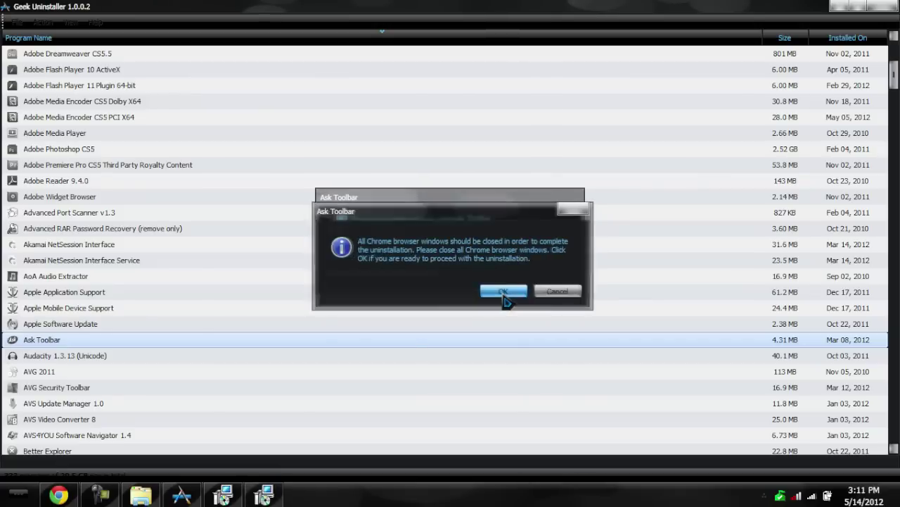
pyautogui.click(552, 291)
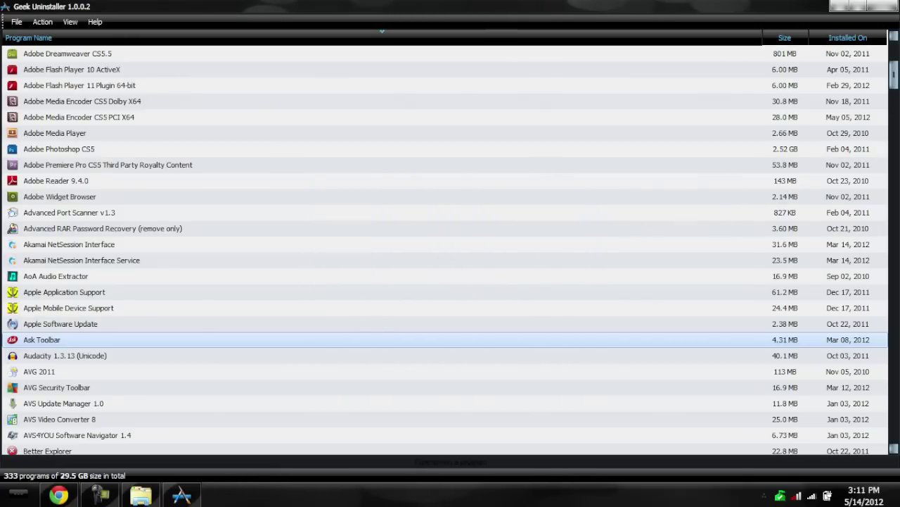
# Look through the rest of the program list and the available language, refresh, about, removal and export commands
pyautogui.scroll(-4, 451, 246)
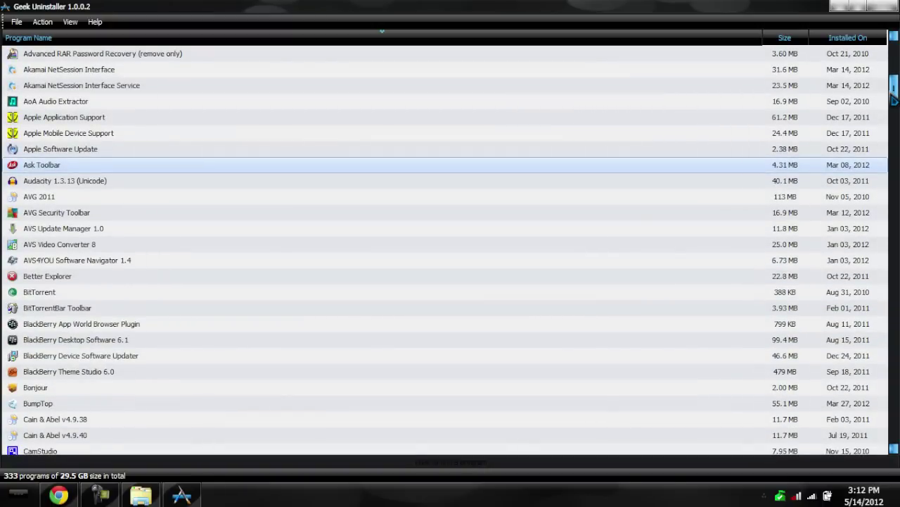
pyautogui.scroll(-20, 894, 98)
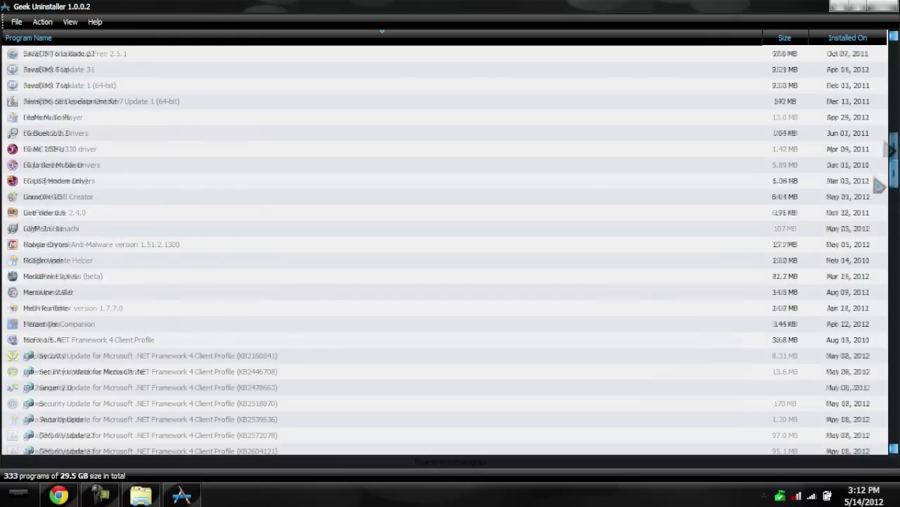
pyautogui.moveTo(888, 151); pyautogui.dragTo(40, 7)
pyautogui.click(70, 22)
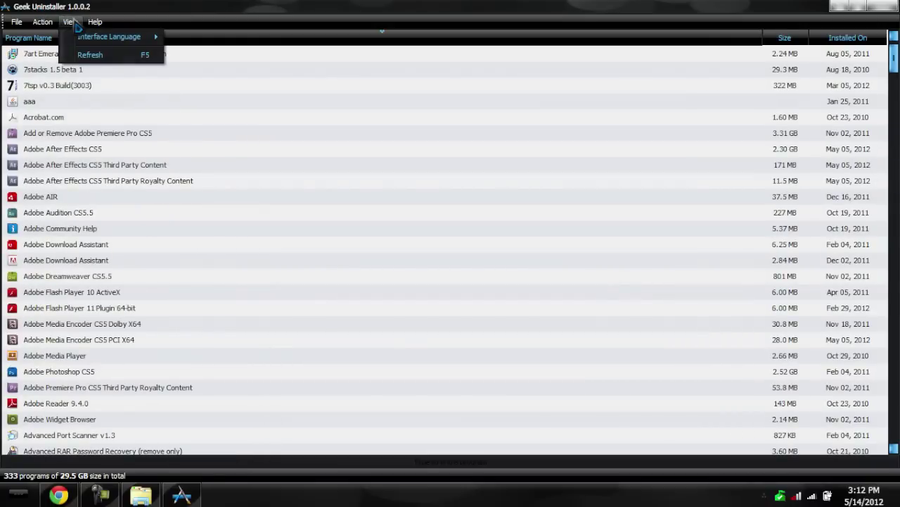
pyautogui.click(95, 22)
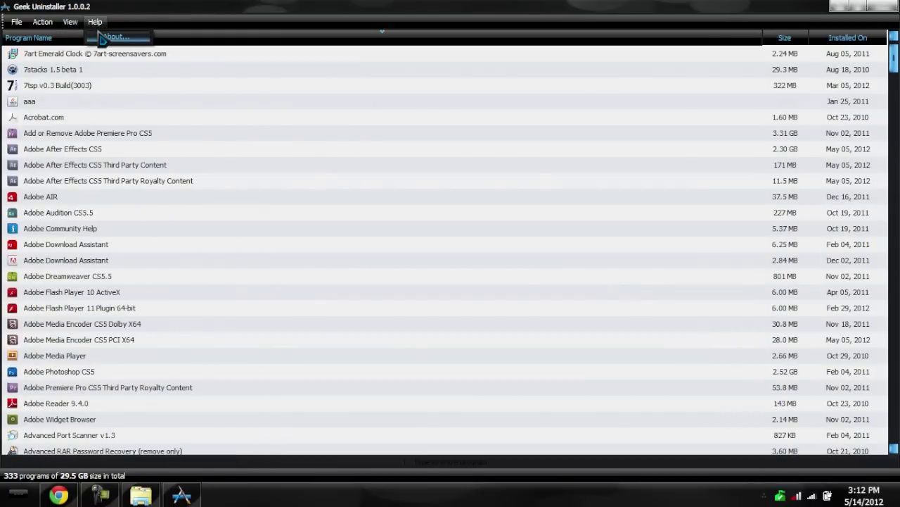
pyautogui.click(106, 36)
pyautogui.press('Return')
pyautogui.click(43, 22)
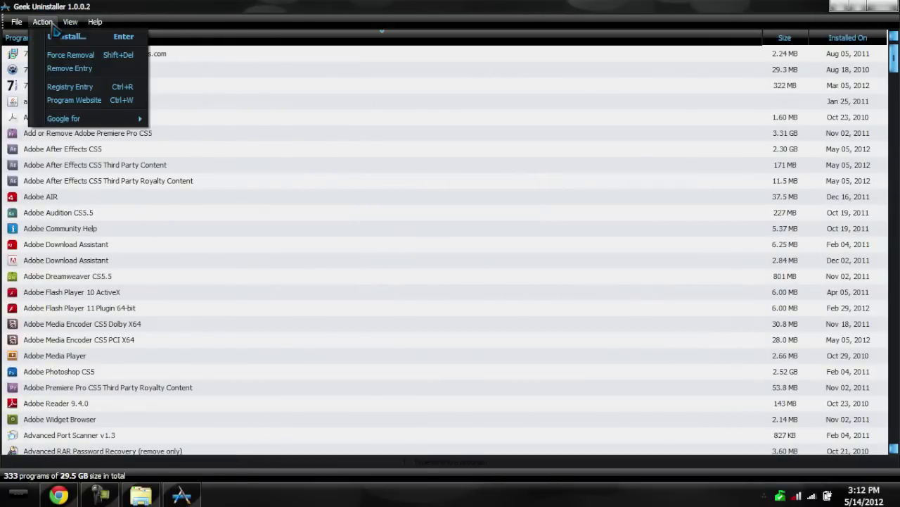
pyautogui.moveTo(18, 24)
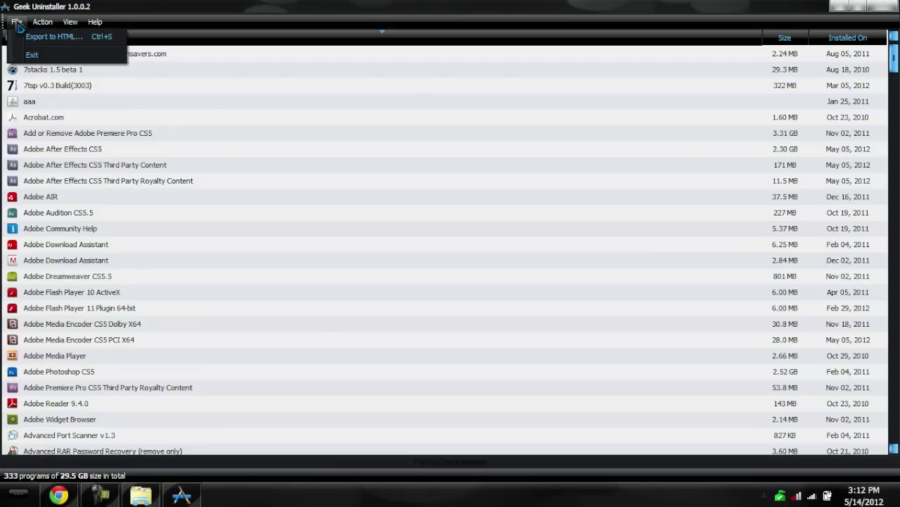
pyautogui.press('Escape')
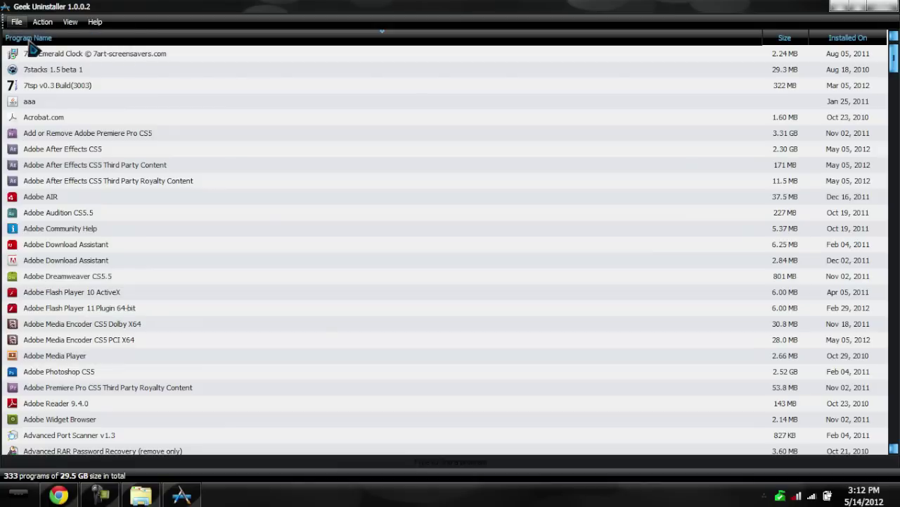
# Open the HTML export of the program list, cancel saving it, and minimize the uninstaller window
pyautogui.hotkey('ctrl', 's')
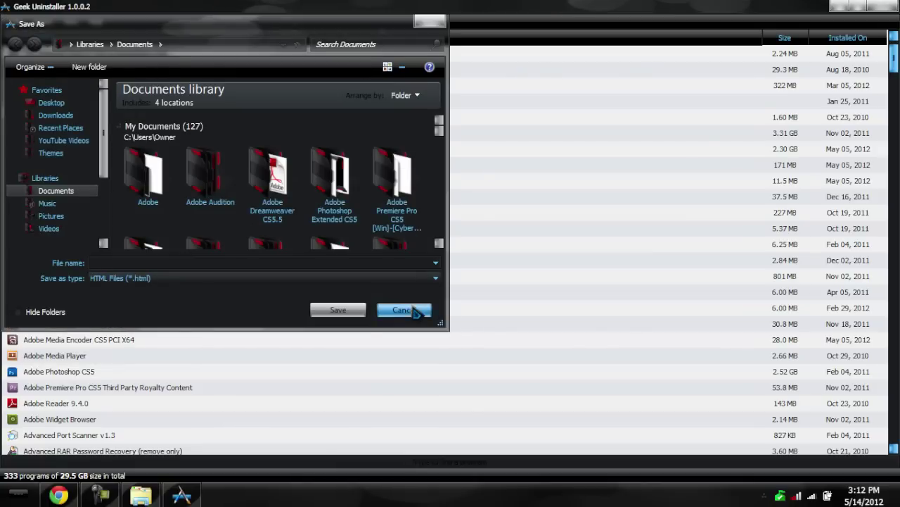
pyautogui.click(402, 310)
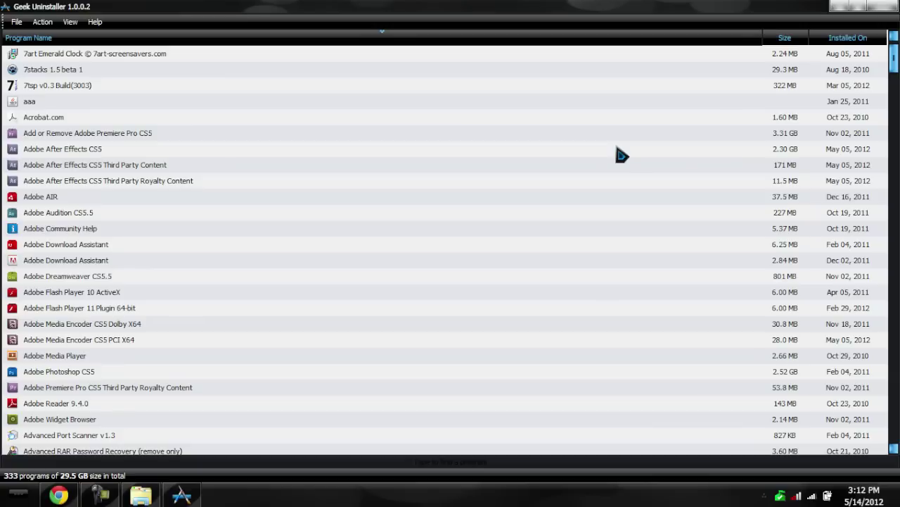
pyautogui.click(839, 7)
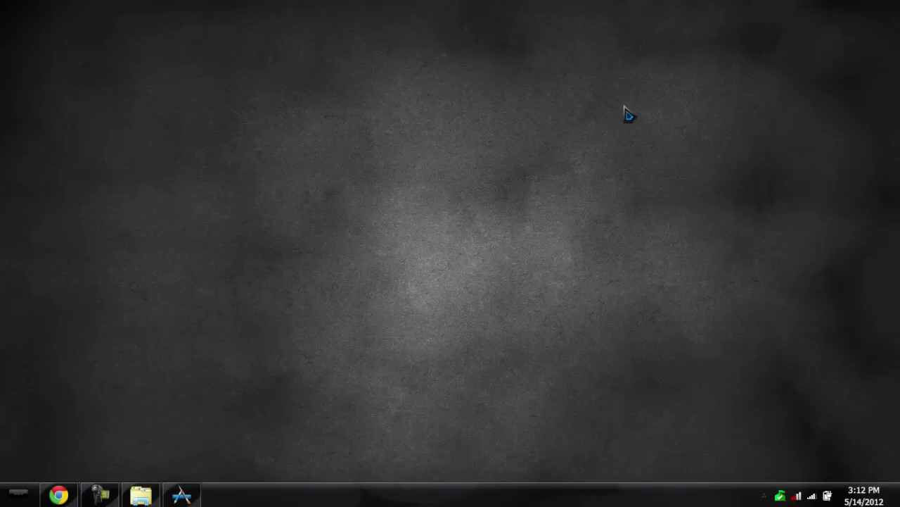